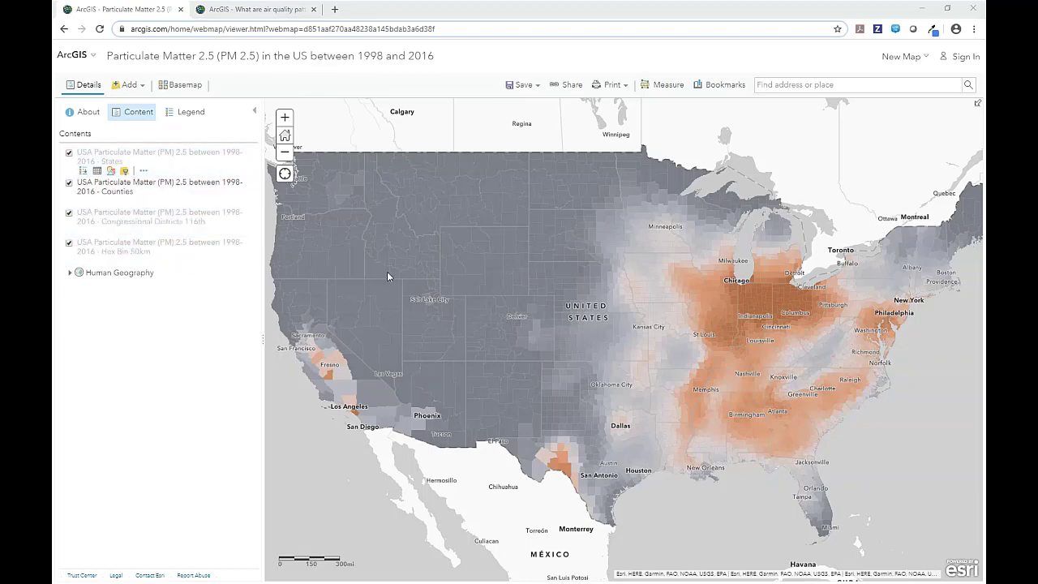
# Step: Return to the full US view and expand the Counties legend of 1998-2016 average PM 2.5
pyautogui.scroll(-1, 503, 185)
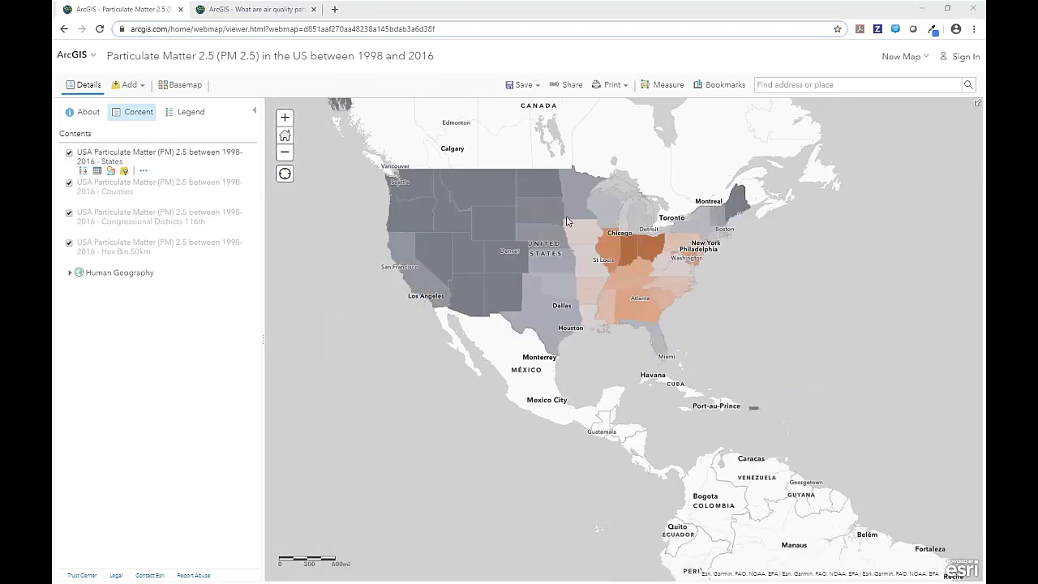
pyautogui.scroll(3, 557, 322)
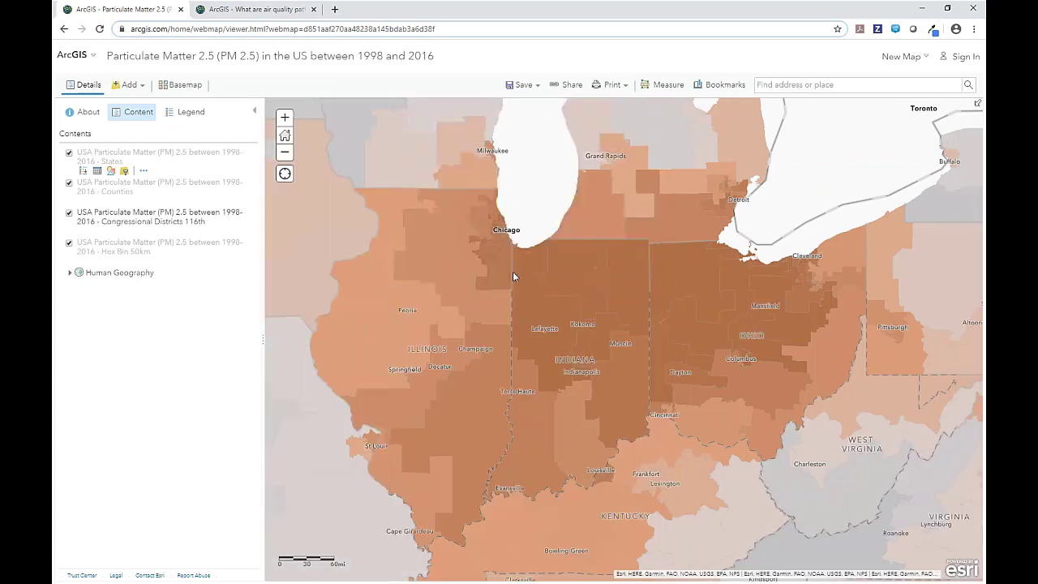
pyautogui.scroll(1, 465, 238)
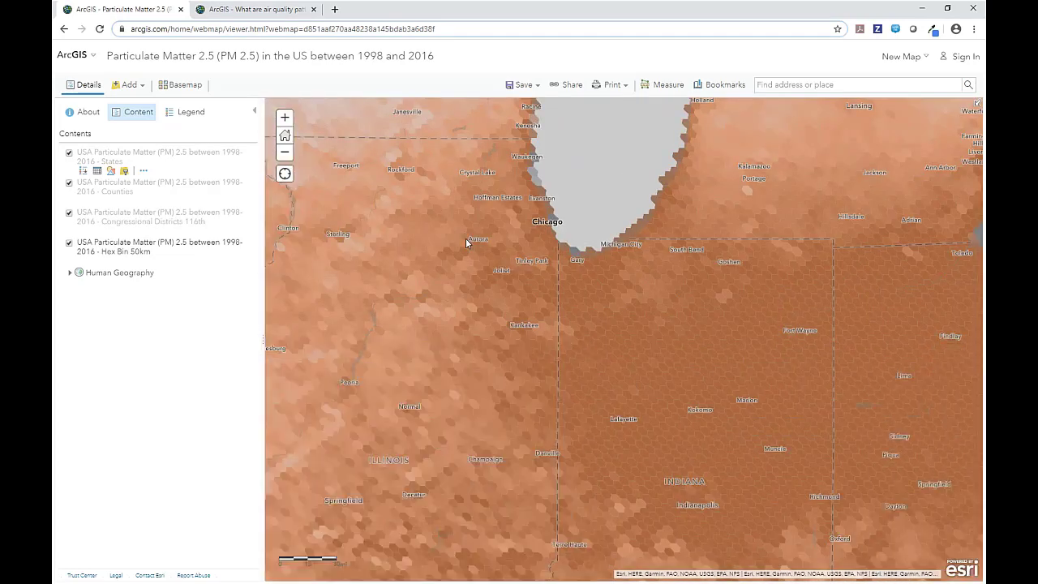
pyautogui.click(286, 135)
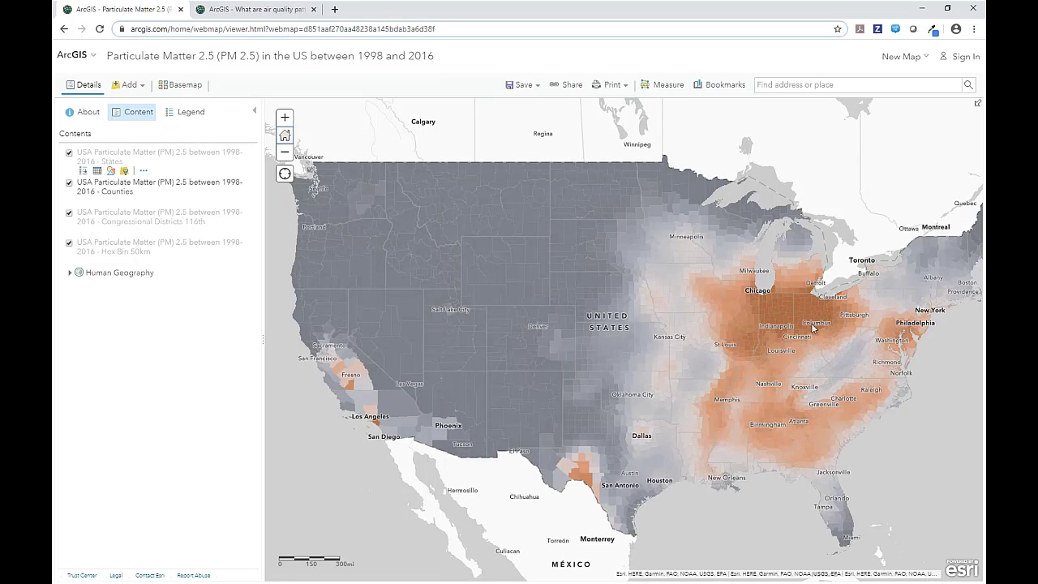
pyautogui.click(200, 189)
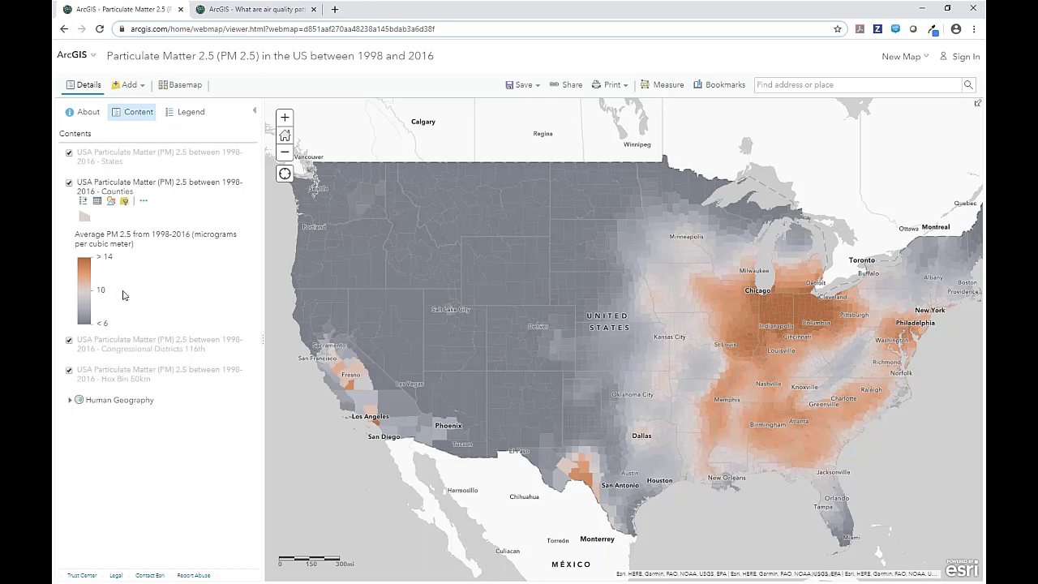
pyautogui.click(772, 311)
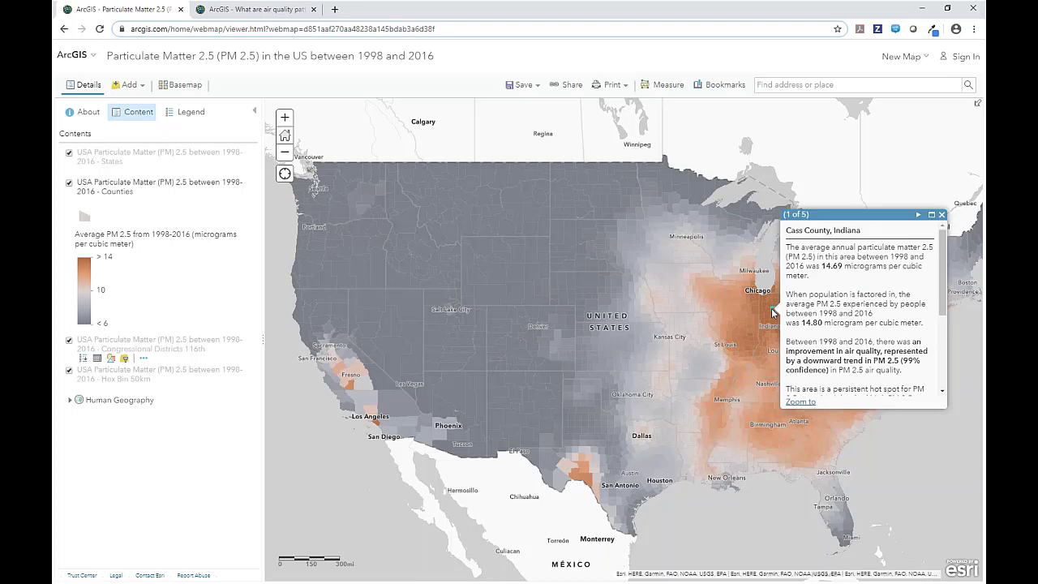
pyautogui.moveTo(820, 266); pyautogui.dragTo(847, 261)
pyautogui.click(872, 276)
pyautogui.moveTo(942, 251); pyautogui.dragTo(942, 308)
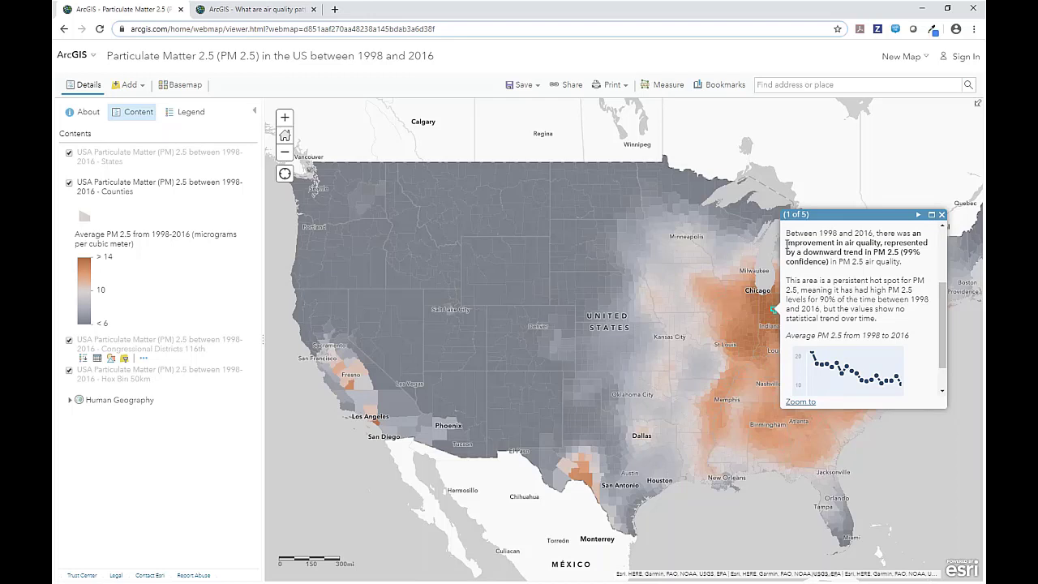
pyautogui.moveTo(786, 245); pyautogui.dragTo(882, 243)
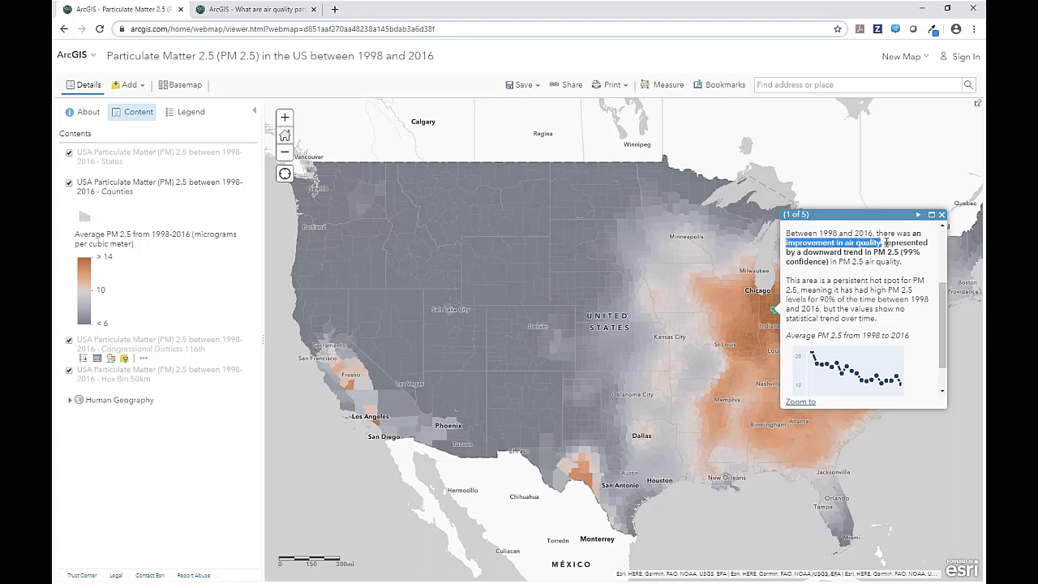
pyautogui.moveTo(942, 300); pyautogui.dragTo(942, 316)
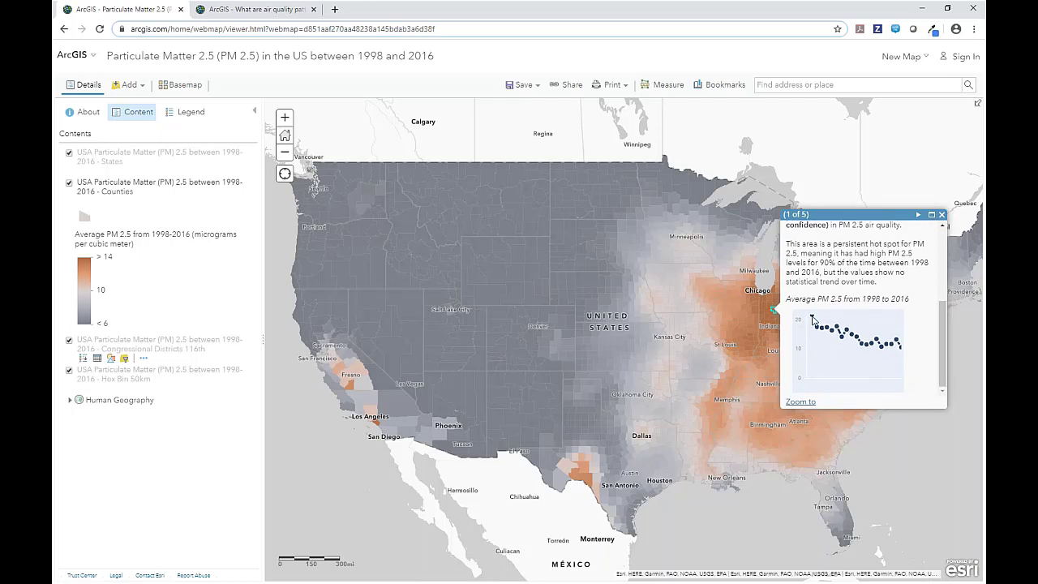
pyautogui.moveTo(813, 318)
pyautogui.moveTo(884, 351)
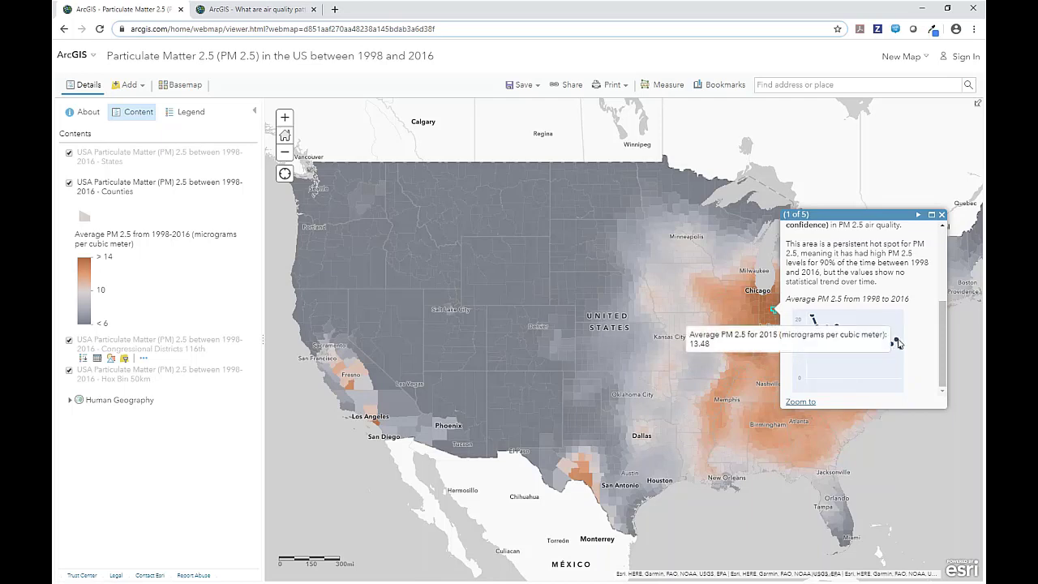
pyautogui.click(941, 214)
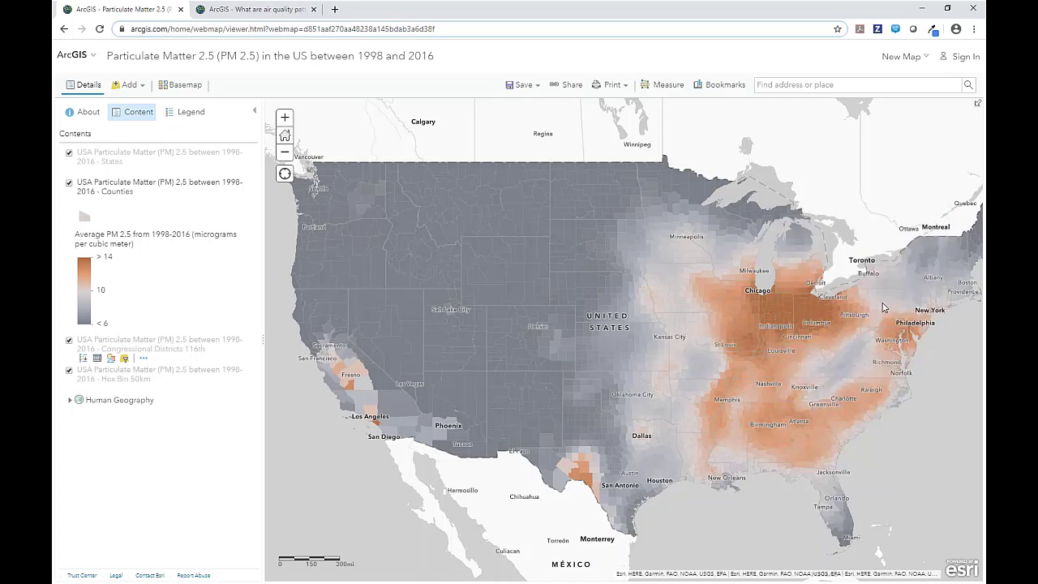
# Step: Zoom into the New York–Philadelphia area and read a hex bin's 11.83 average PM 2.5 value
pyautogui.moveTo(877, 300); pyautogui.dragTo(946, 347)
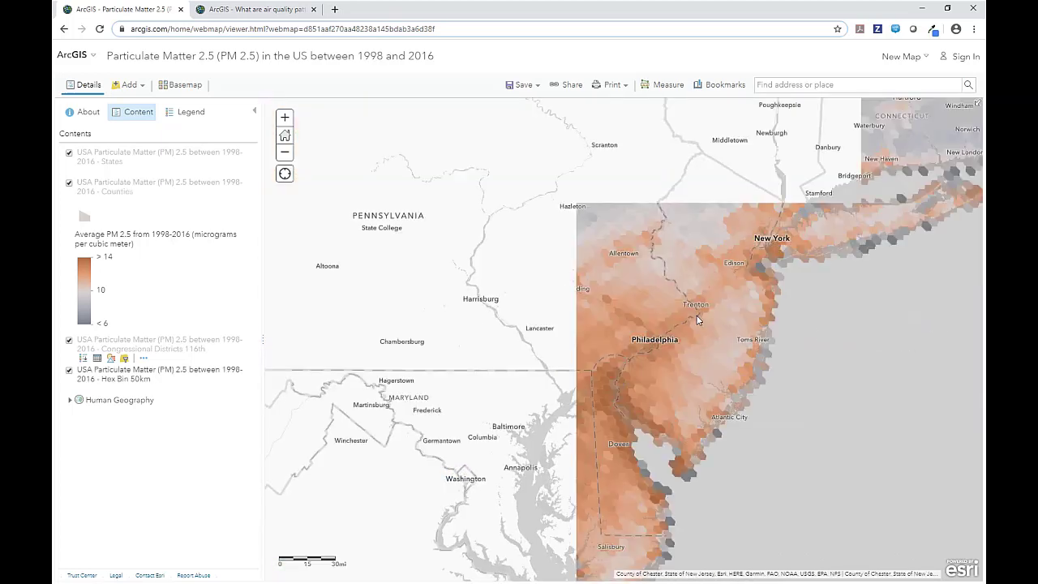
pyautogui.click(775, 235)
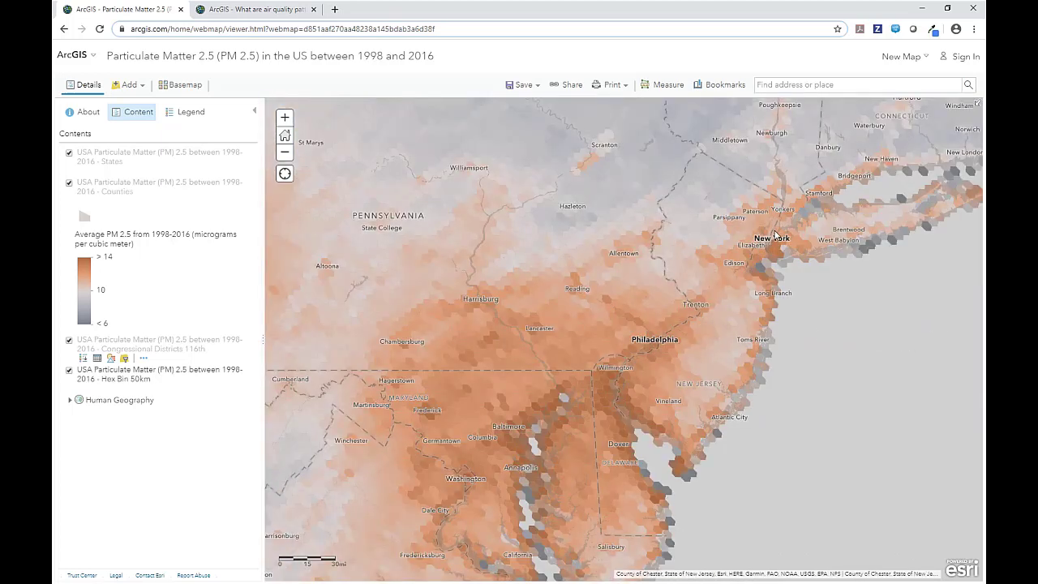
pyautogui.moveTo(826, 188); pyautogui.dragTo(848, 187)
pyautogui.click(872, 188)
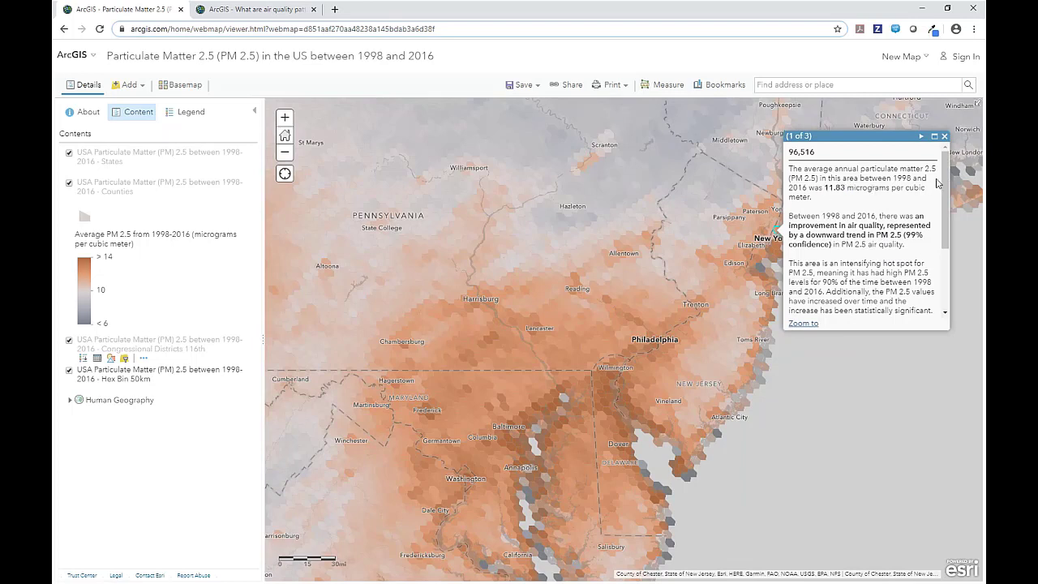
# Step: Find the popup's 'improvement in air quality' phrase, then close the hex bin details
pyautogui.moveTo(946, 176); pyautogui.dragTo(945, 213)
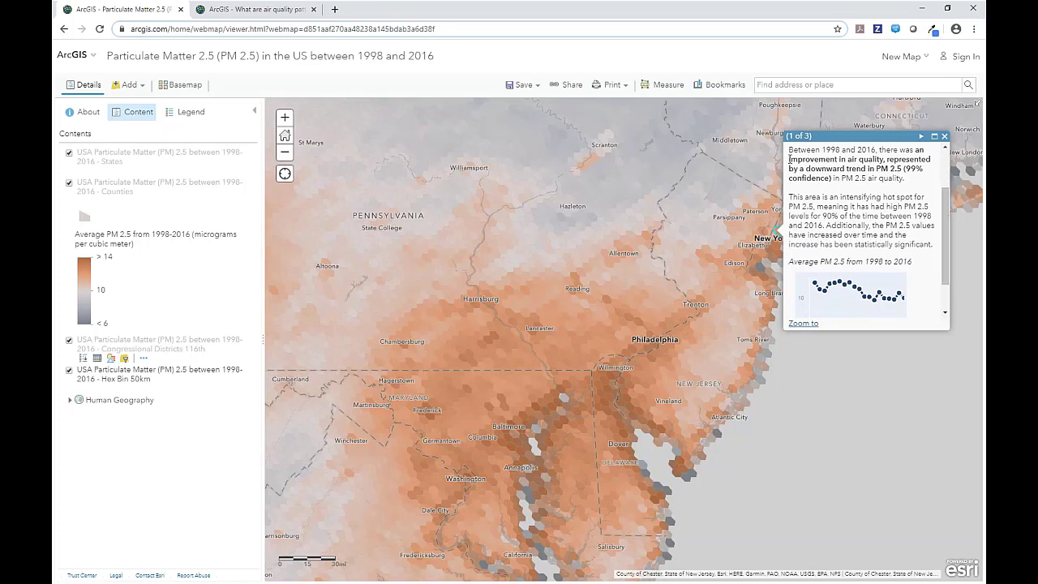
pyautogui.moveTo(789, 159); pyautogui.dragTo(884, 161)
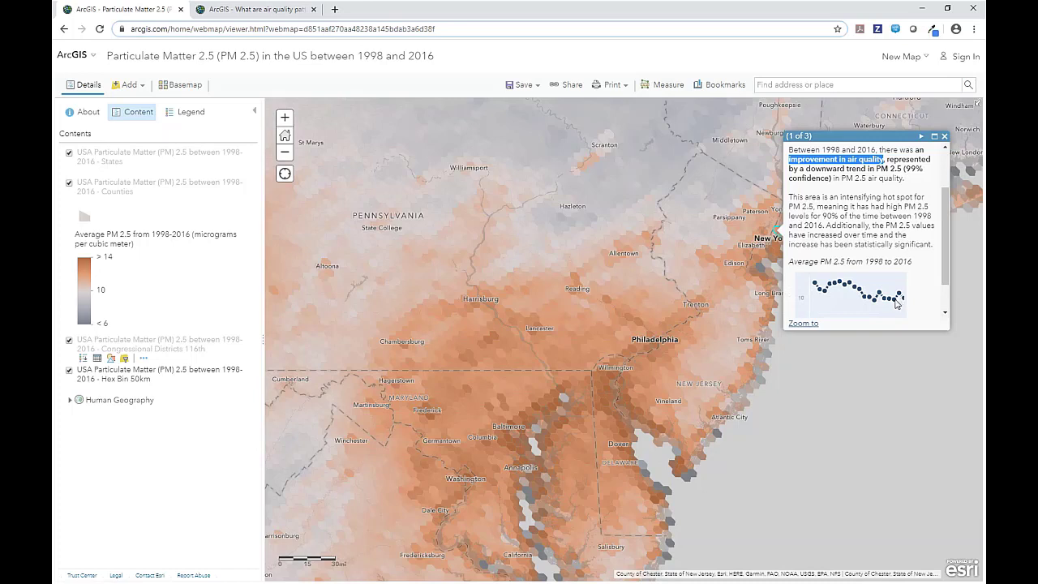
pyautogui.moveTo(897, 302)
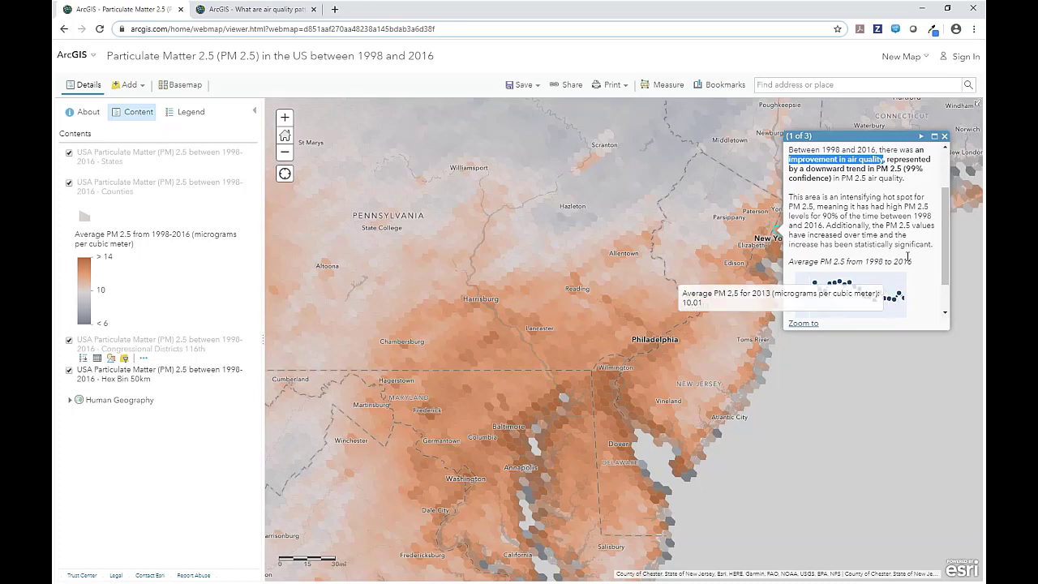
pyautogui.click(943, 137)
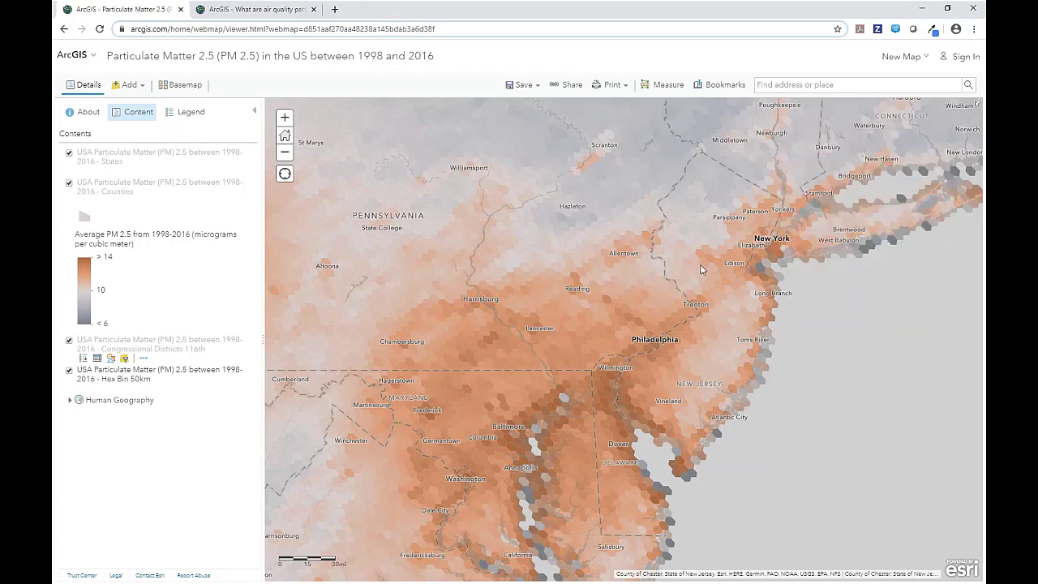
# Step: Pan to West Virginia, read a hex bin's 8.15 average PM 2.5 value, and close the popup
pyautogui.moveTo(418, 366); pyautogui.dragTo(796, 143)
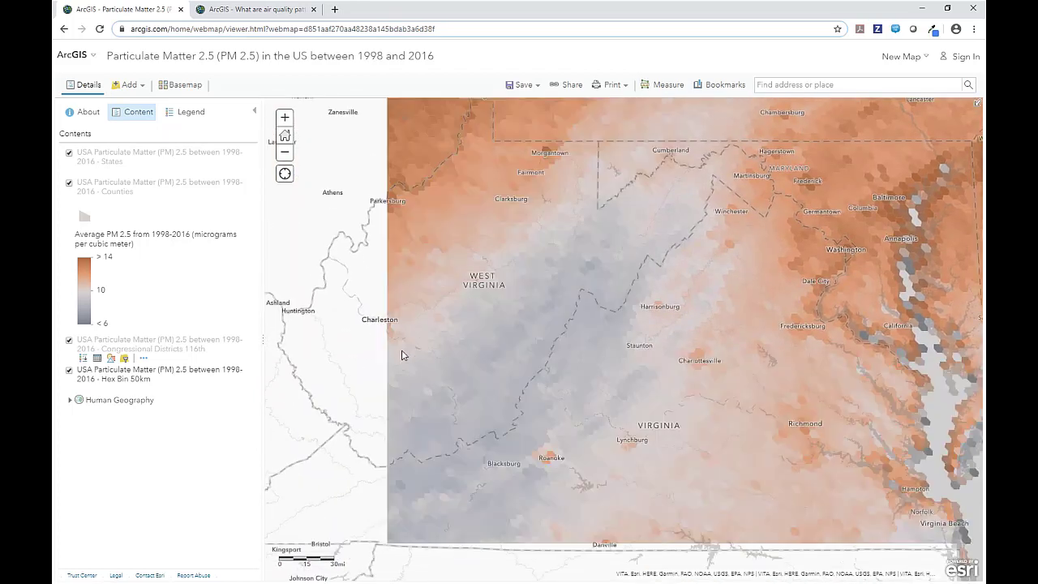
pyautogui.moveTo(609, 283); pyautogui.dragTo(715, 168)
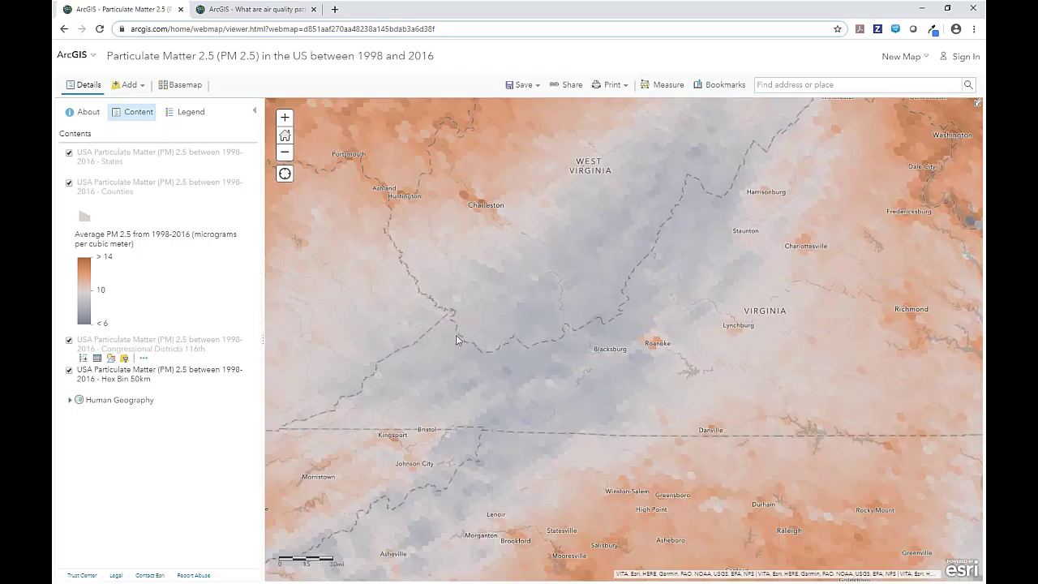
pyautogui.click(600, 239)
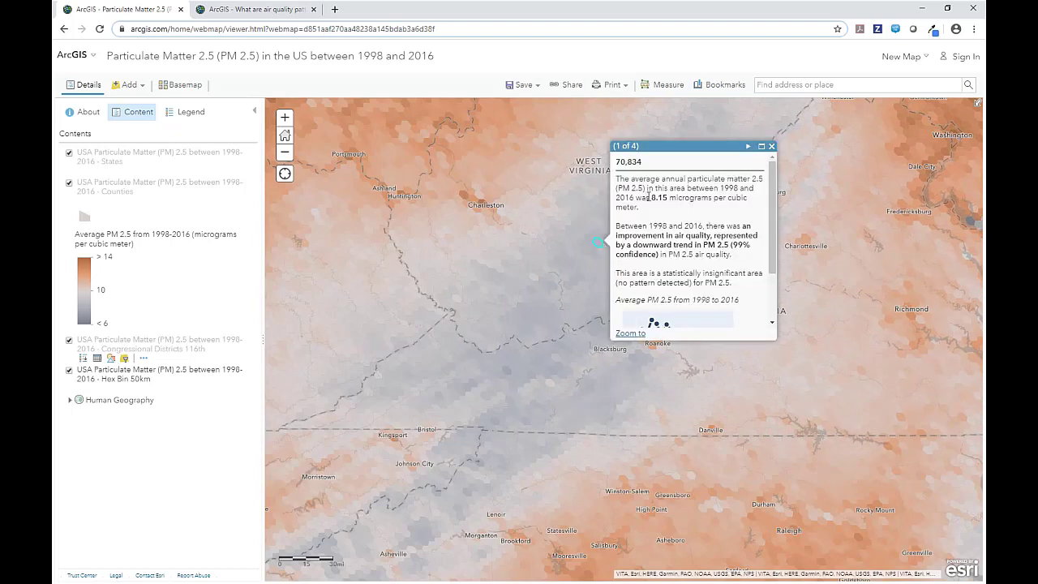
pyautogui.moveTo(647, 197); pyautogui.dragTo(679, 198)
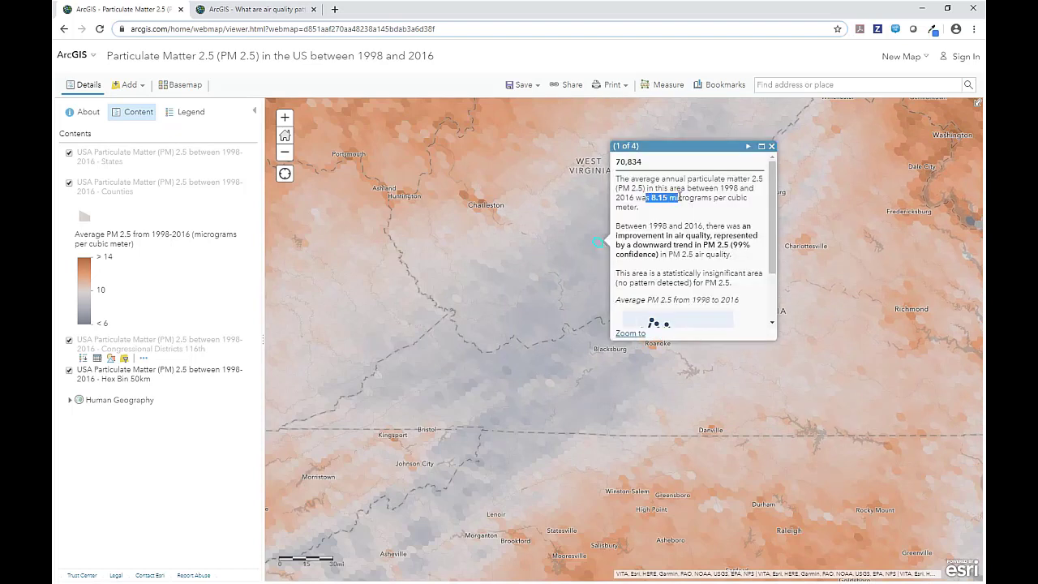
pyautogui.click(771, 146)
# Step: Pan the map north to show Indiana, Ohio, southern Michigan and Lake Erie
pyautogui.moveTo(607, 161); pyautogui.dragTo(839, 335)
pyautogui.moveTo(544, 204); pyautogui.dragTo(734, 410)
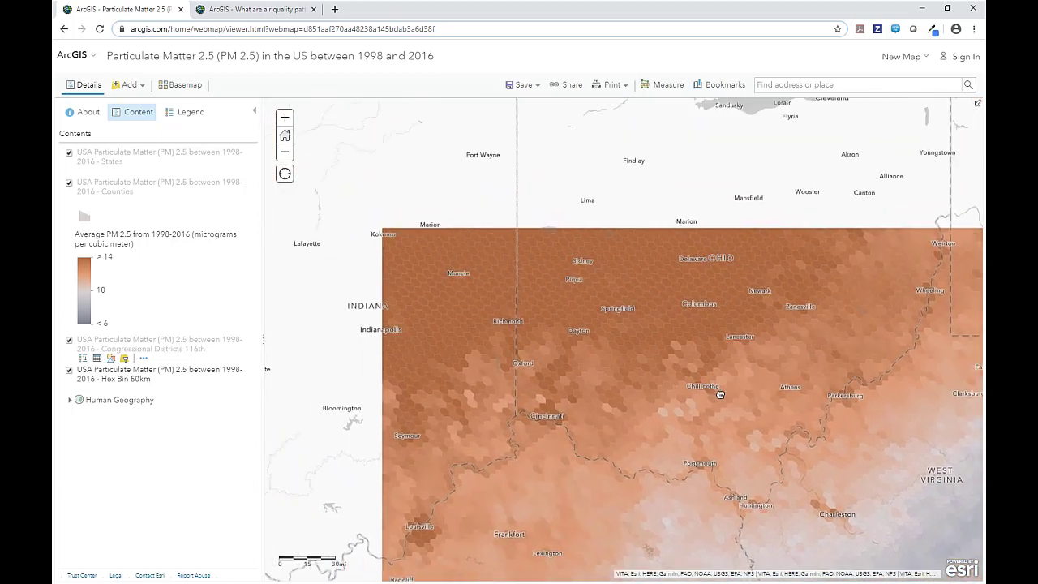
pyautogui.moveTo(531, 213); pyautogui.dragTo(464, 337)
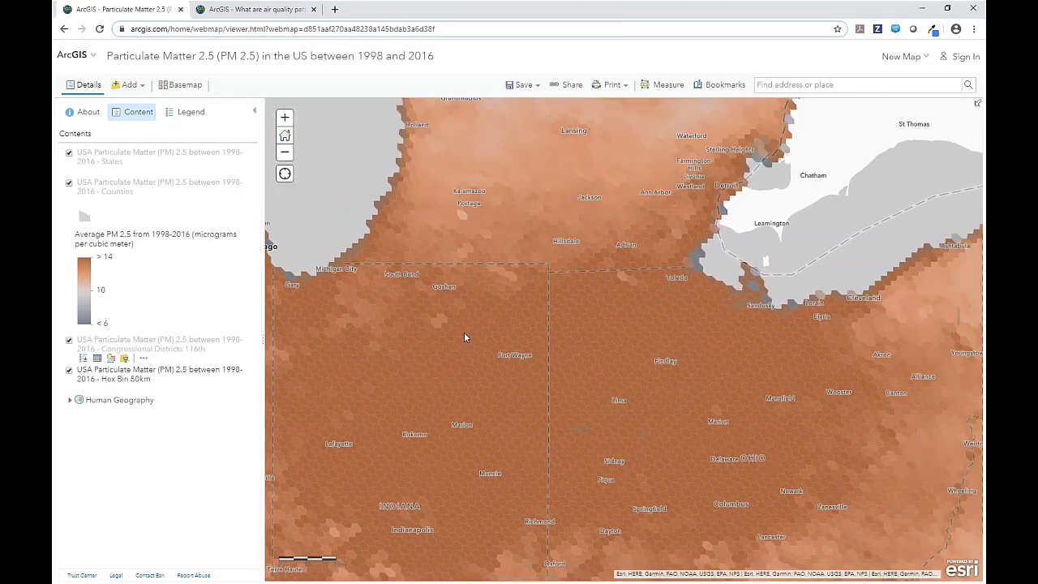
# Step: Compare hex bins near Fort Wayne (14.87) and Lake Erie (14.80) average PM 2.5
pyautogui.click(557, 335)
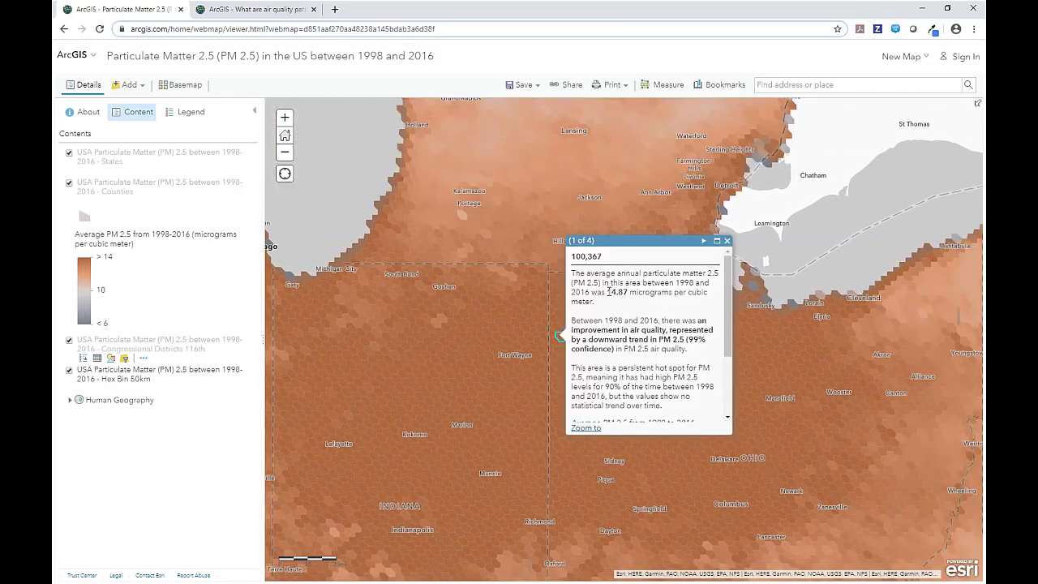
pyautogui.moveTo(608, 291); pyautogui.dragTo(630, 291)
pyautogui.click(749, 355)
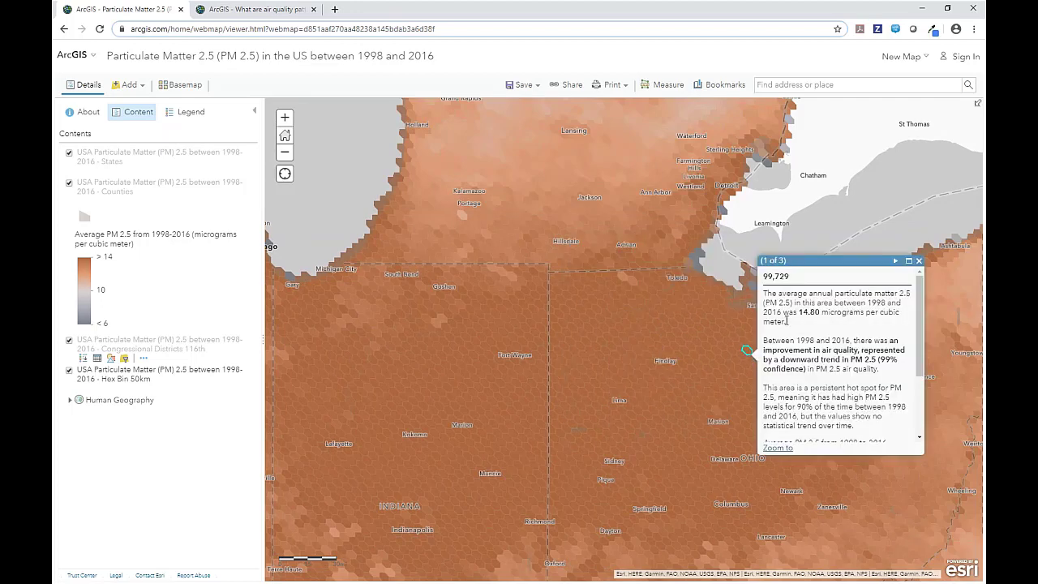
pyautogui.moveTo(797, 312); pyautogui.dragTo(836, 312)
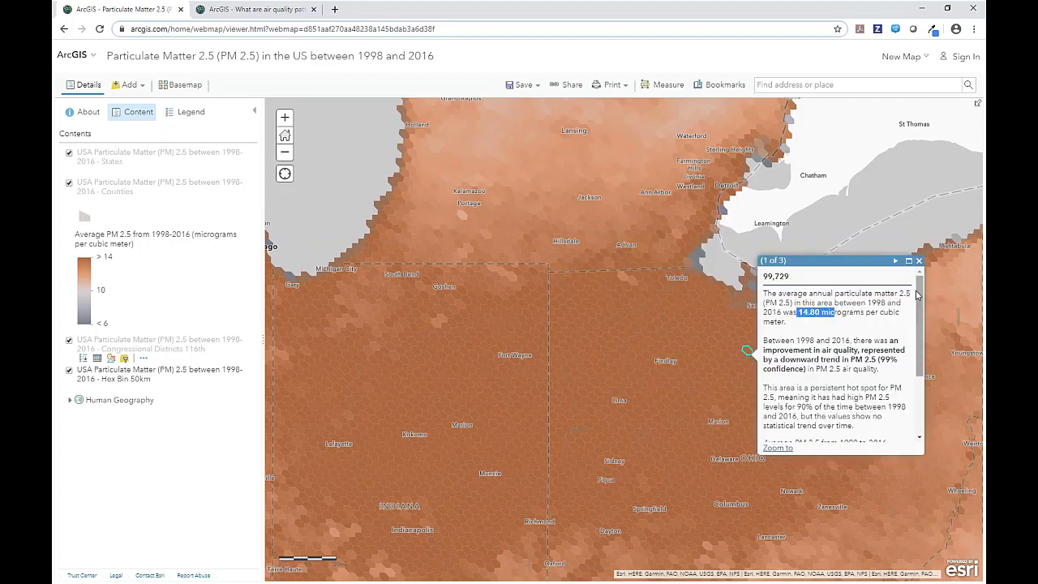
# Step: Find the Lake Erie popup's 'improvement in air quality' note, close it, and return to the full US extent
pyautogui.moveTo(919, 297); pyautogui.dragTo(918, 330)
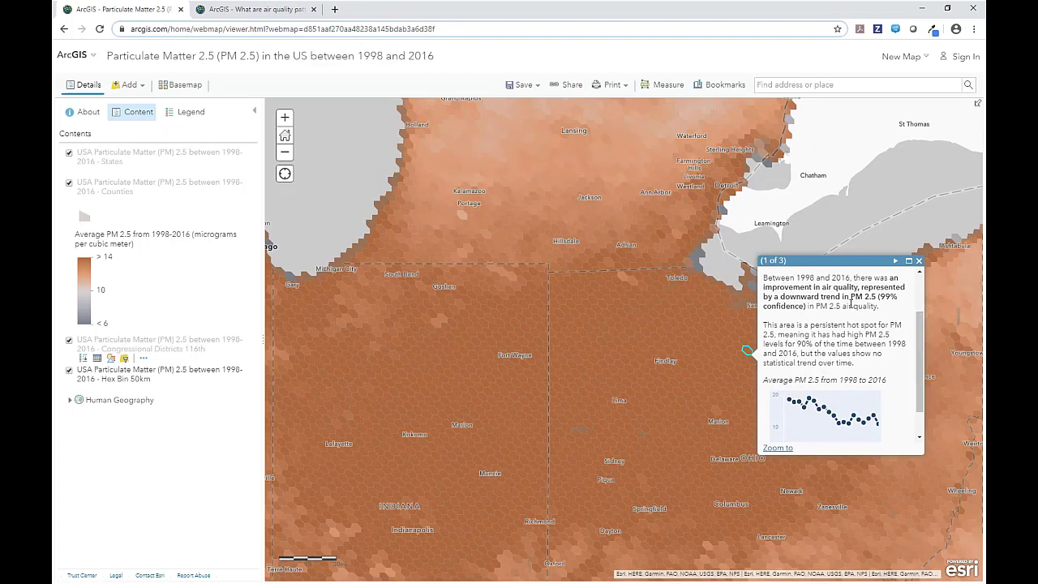
pyautogui.moveTo(760, 288); pyautogui.dragTo(858, 286)
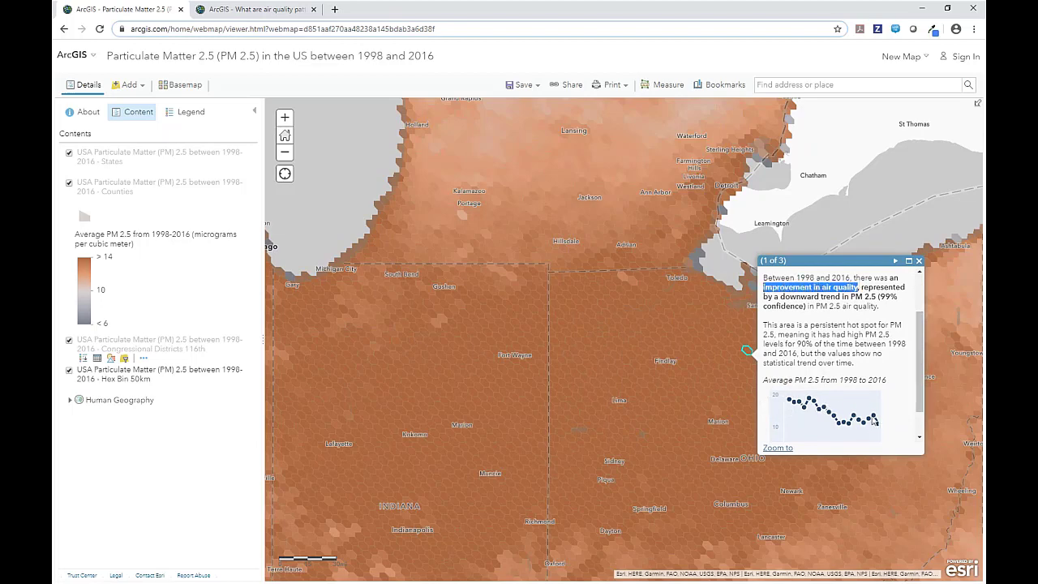
pyautogui.click(919, 260)
pyautogui.click(286, 136)
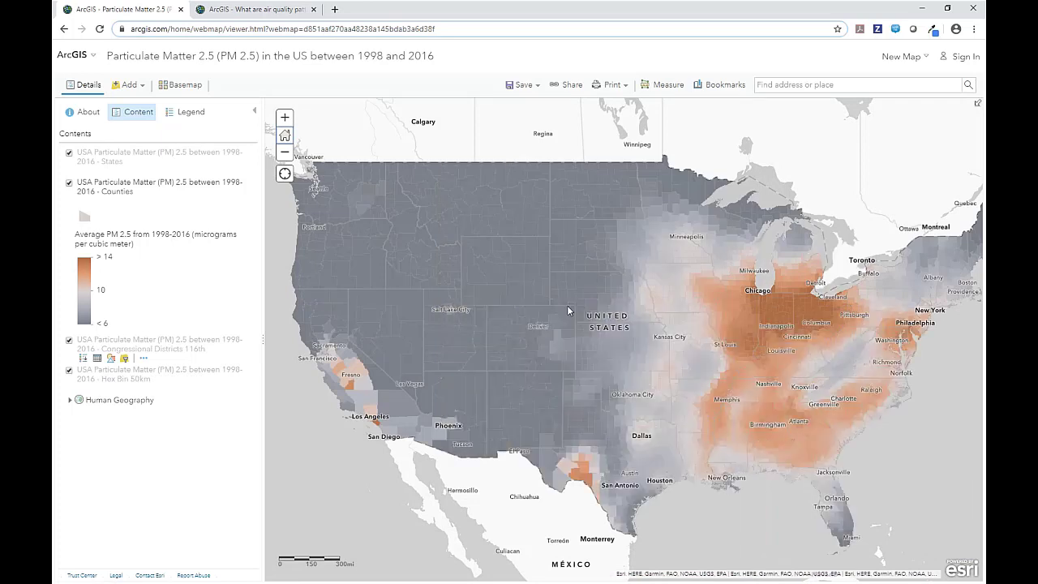
# Step: Switch to the second browser tab's emerging hot spot map and its Emerging Hot Spot Analysis Results legend
pyautogui.click(240, 16)
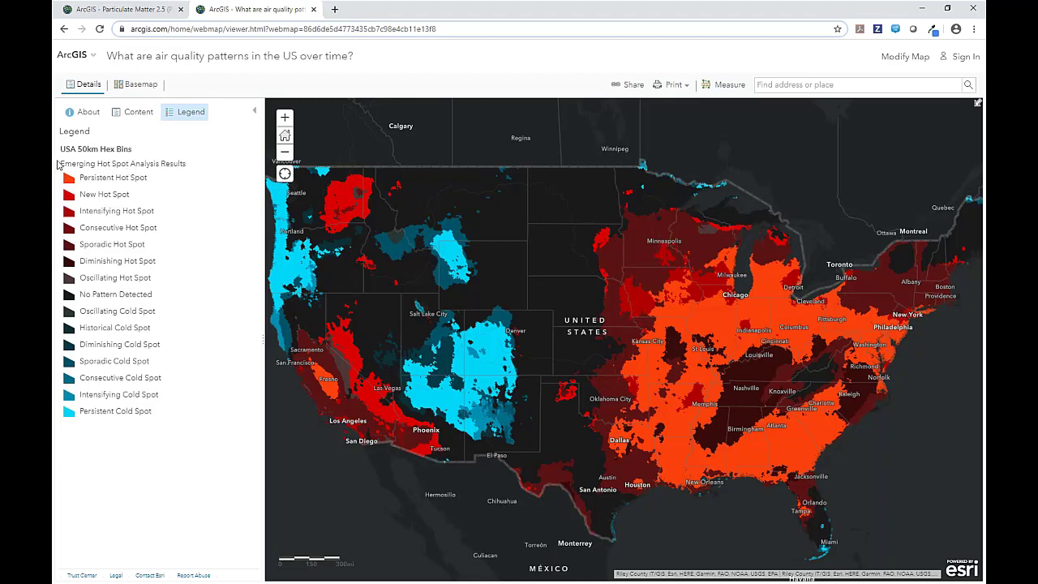
pyautogui.moveTo(58, 164); pyautogui.dragTo(212, 167)
# Step: Open the Nashville diminishing hot spot popup, read its description, and check the Average PM 2.5 chart
pyautogui.click(209, 167)
pyautogui.click(750, 372)
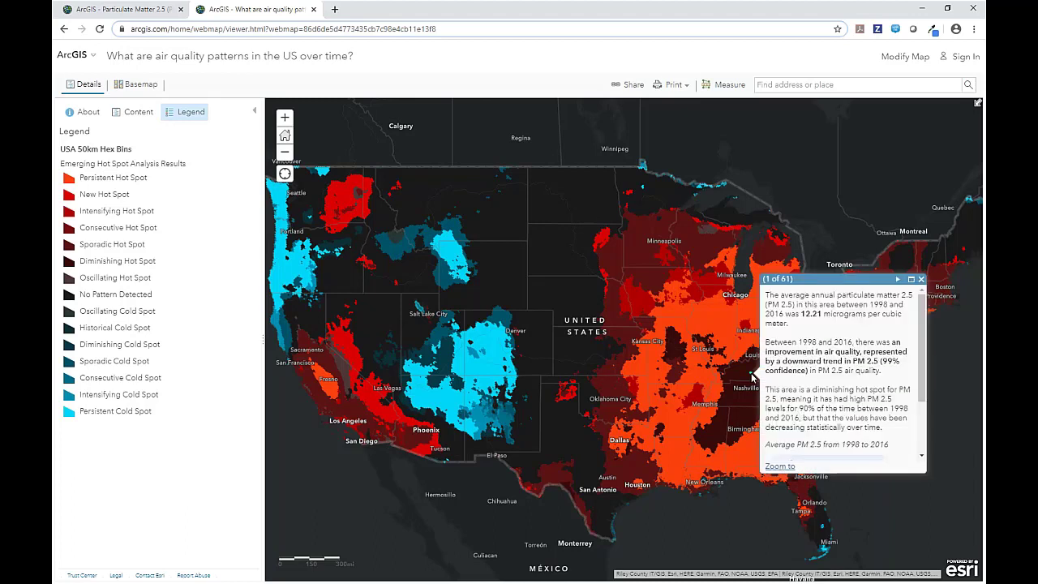
pyautogui.moveTo(921, 340); pyautogui.dragTo(930, 386)
pyautogui.moveTo(806, 311); pyautogui.dragTo(906, 311)
pyautogui.click(906, 311)
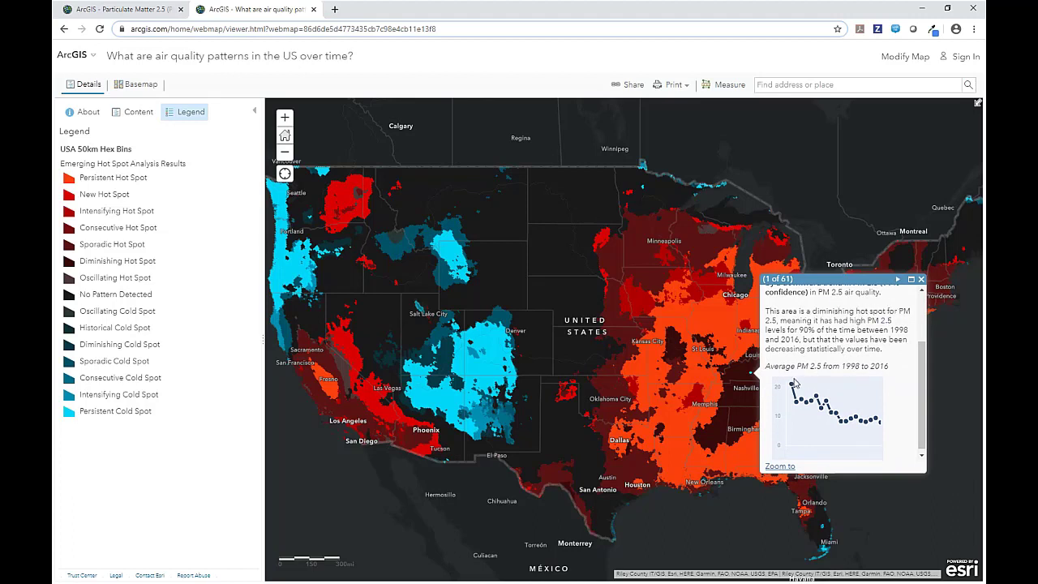
# Step: Close the Nashville popup and read the diminishing cold spot description near Denver
pyautogui.moveTo(793, 386)
pyautogui.click(921, 280)
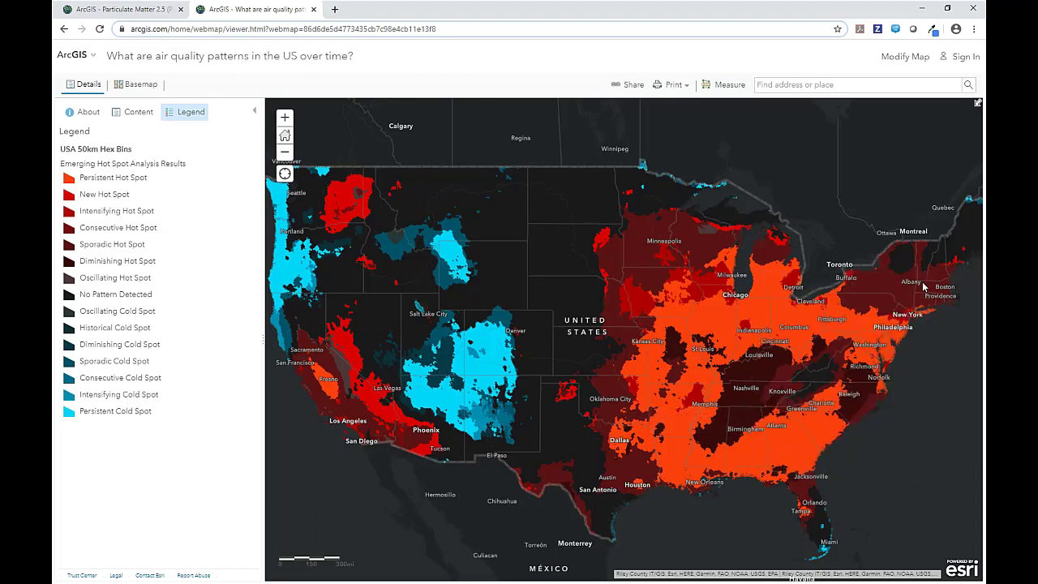
pyautogui.click(444, 360)
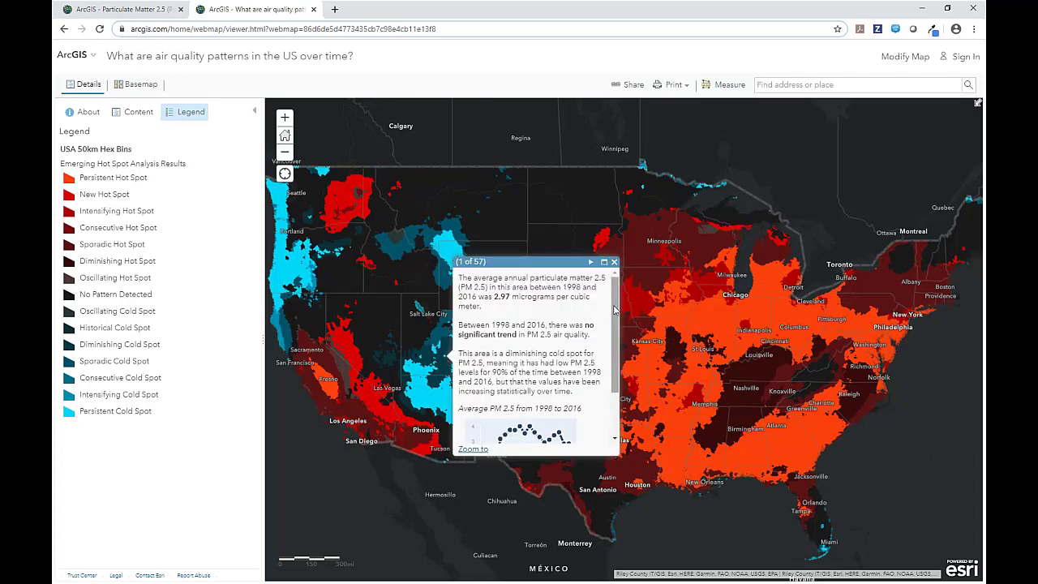
pyautogui.scroll(-2, 613, 311)
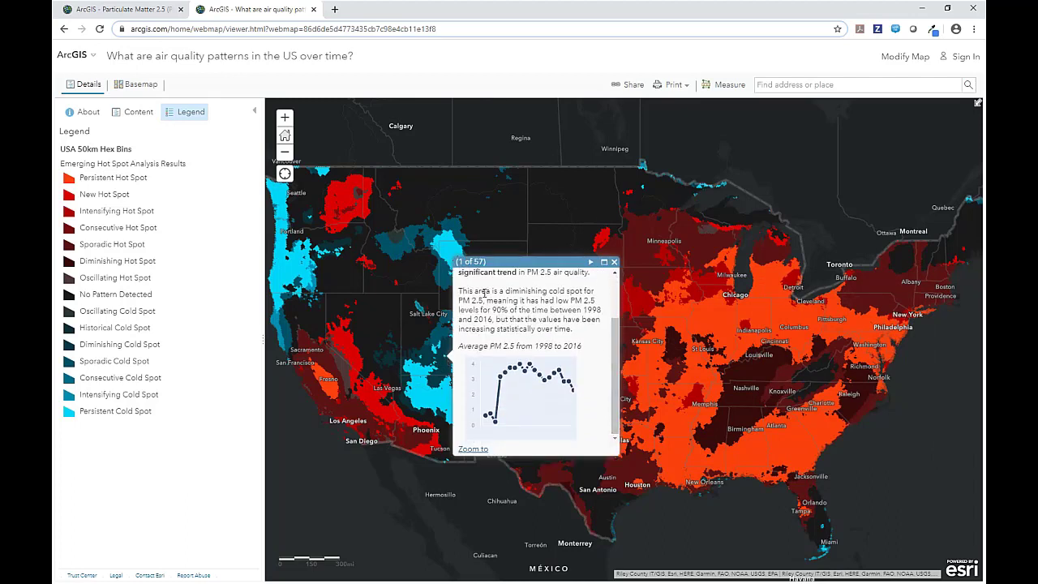
pyautogui.moveTo(497, 293); pyautogui.dragTo(590, 290)
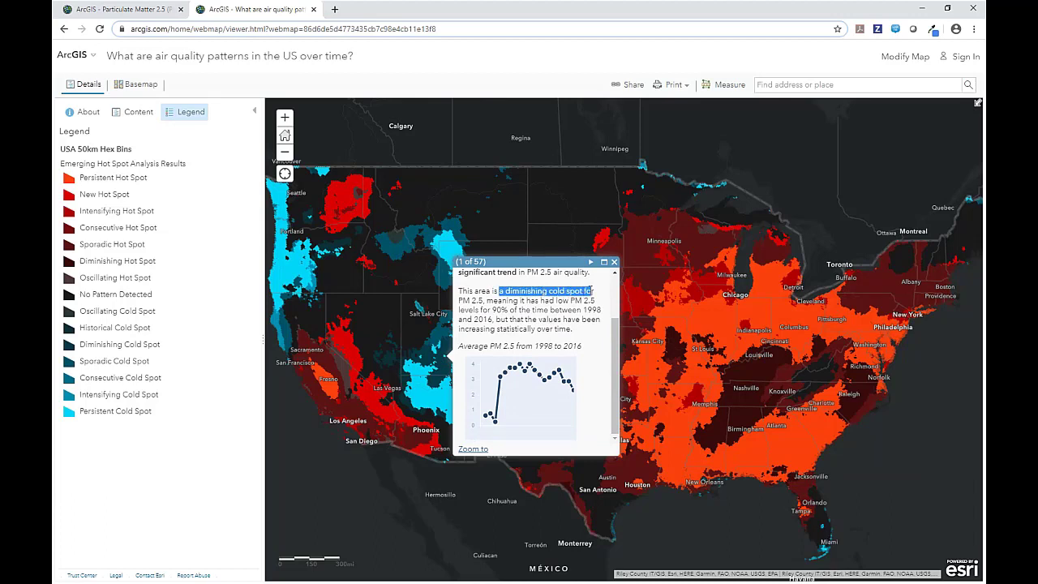
pyautogui.click(594, 332)
# Step: Inspect the cold spot's rising PM 2.5 chart points, then close its details
pyautogui.moveTo(490, 418)
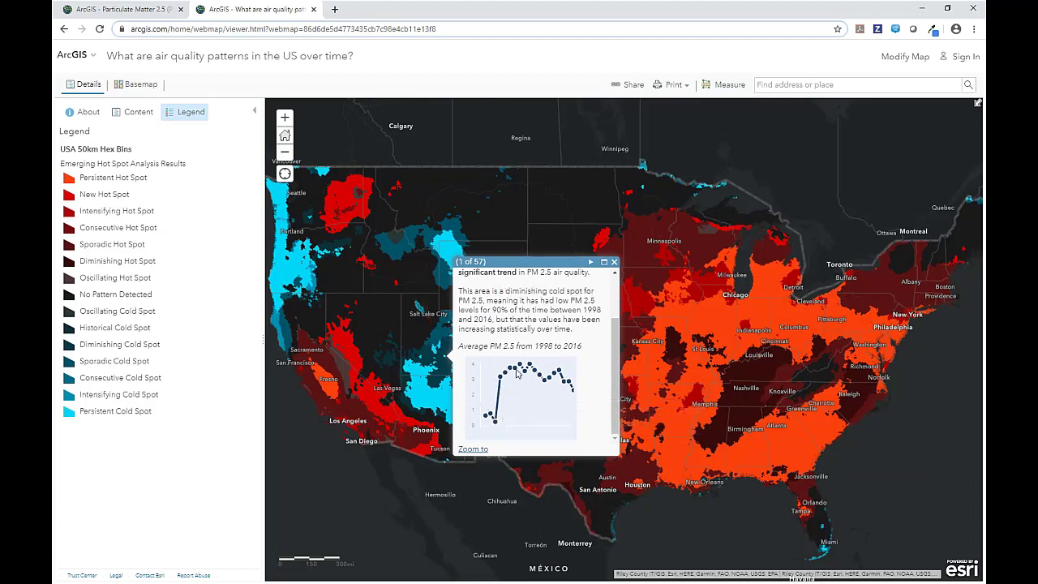
pyautogui.moveTo(521, 369)
pyautogui.click(614, 264)
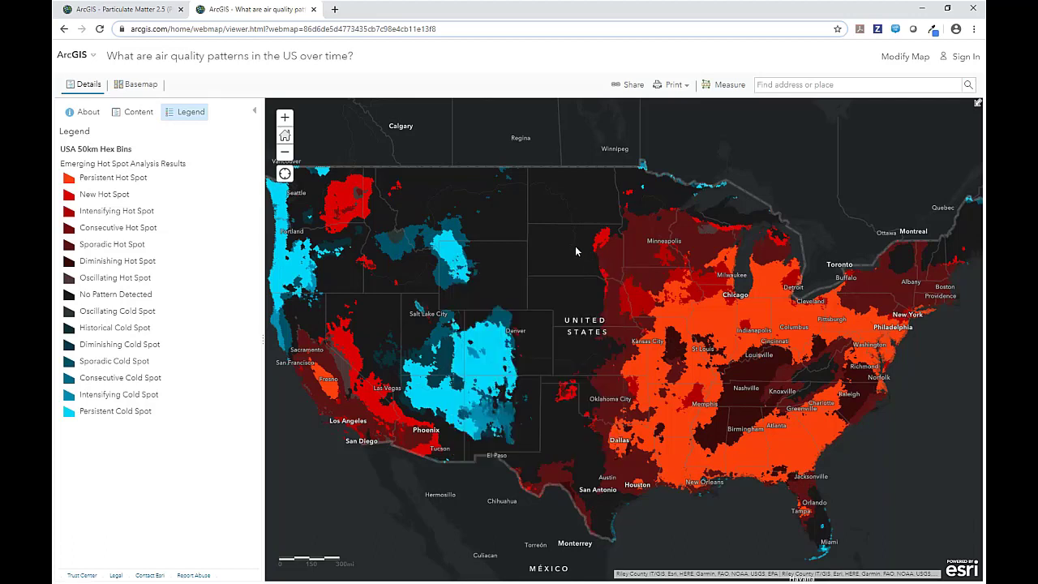